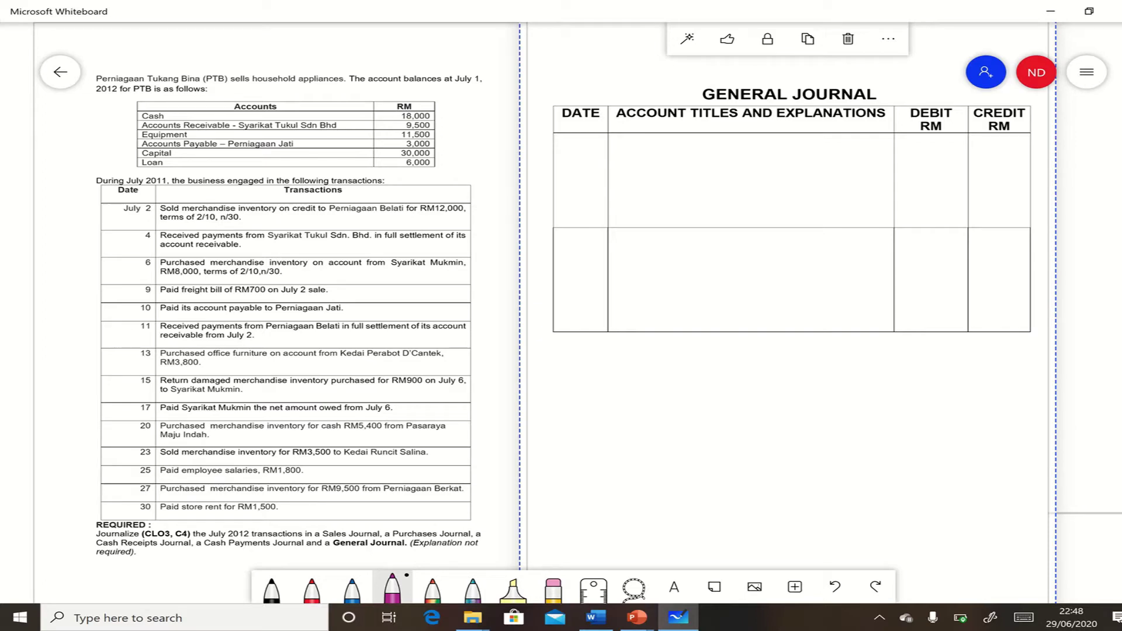
# - Zoom out and circle 'General Journal' in the REQUIRED paragraph with the purple pen
pyautogui.scroll(-2, 561, 315)
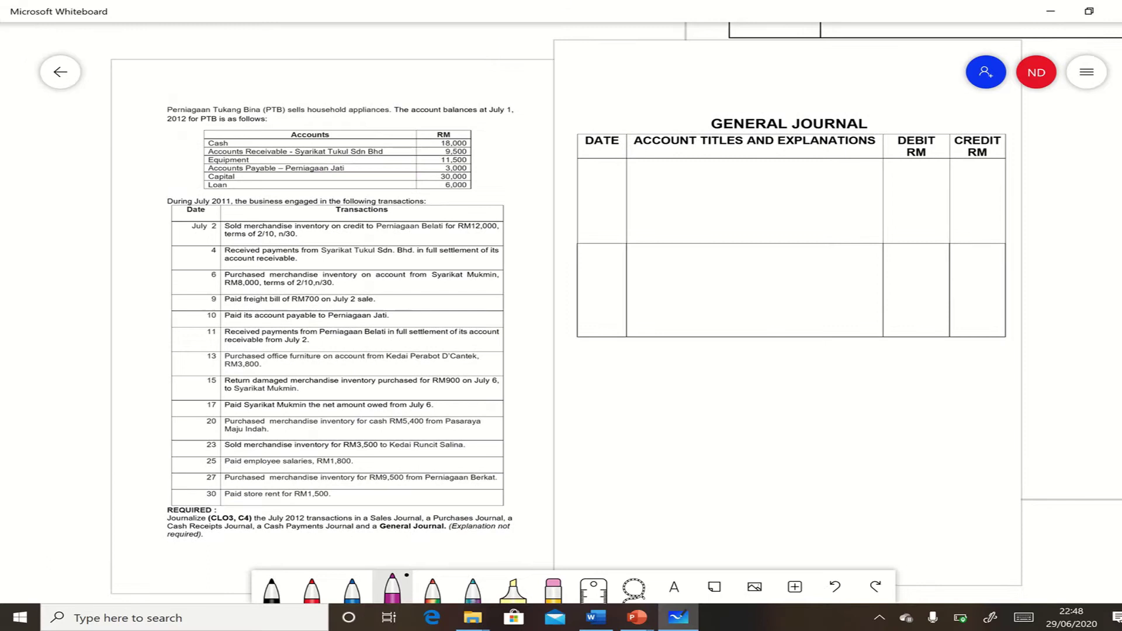
pyautogui.moveTo(436, 503)
pyautogui.mouseDown()
pyautogui.moveTo(444, 542)
pyautogui.moveTo(453, 506)
pyautogui.mouseUp()
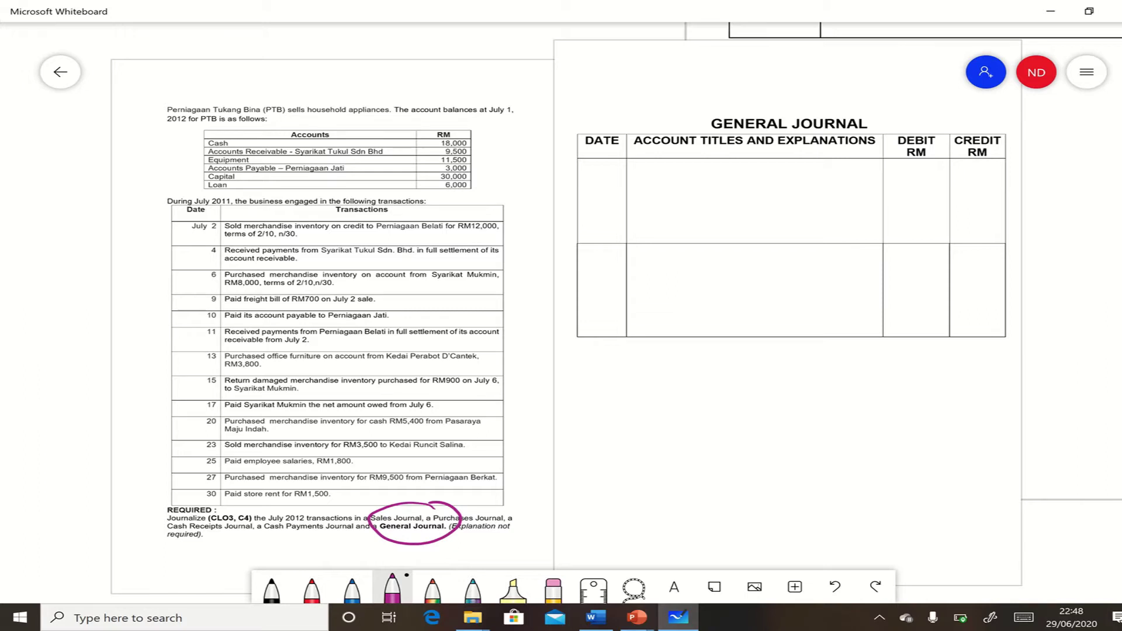
# - Circle transaction dates 13 and 15, then write 'July 13' in the first DATE cell
pyautogui.moveTo(208, 345)
pyautogui.mouseDown()
pyautogui.moveTo(228, 364)
pyautogui.moveTo(211, 342)
pyautogui.mouseUp()
pyautogui.moveTo(217, 367); pyautogui.dragTo(226, 371)
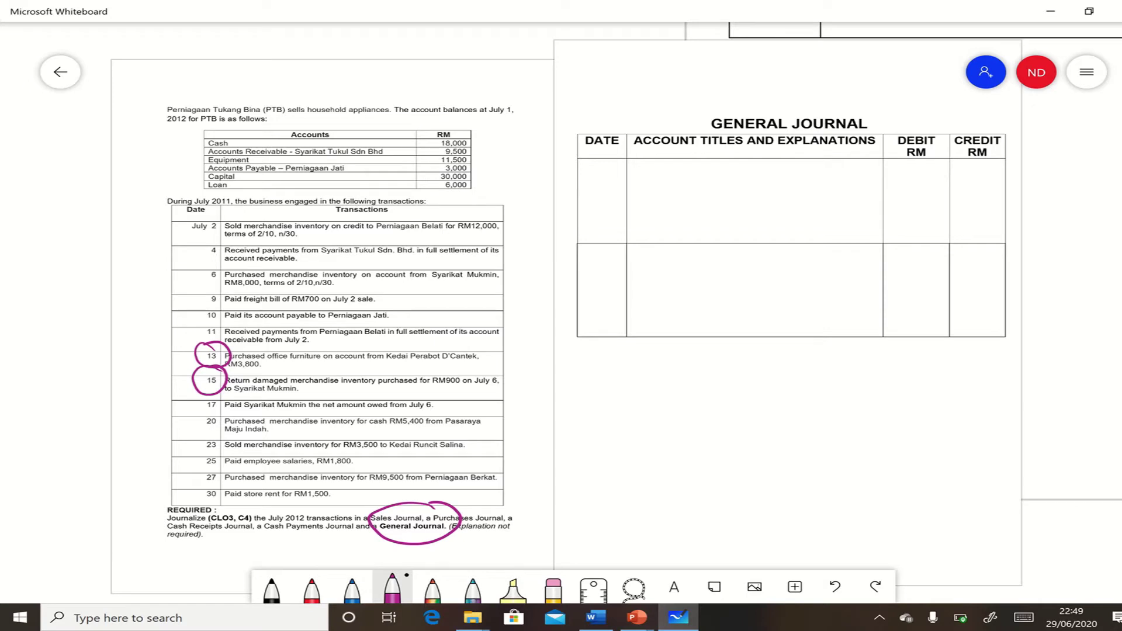
pyautogui.moveTo(584, 163); pyautogui.dragTo(576, 177)
pyautogui.moveTo(574, 166)
pyautogui.mouseDown()
pyautogui.moveTo(589, 161)
pyautogui.moveTo(600, 175)
pyautogui.moveTo(607, 213)
pyautogui.mouseUp()
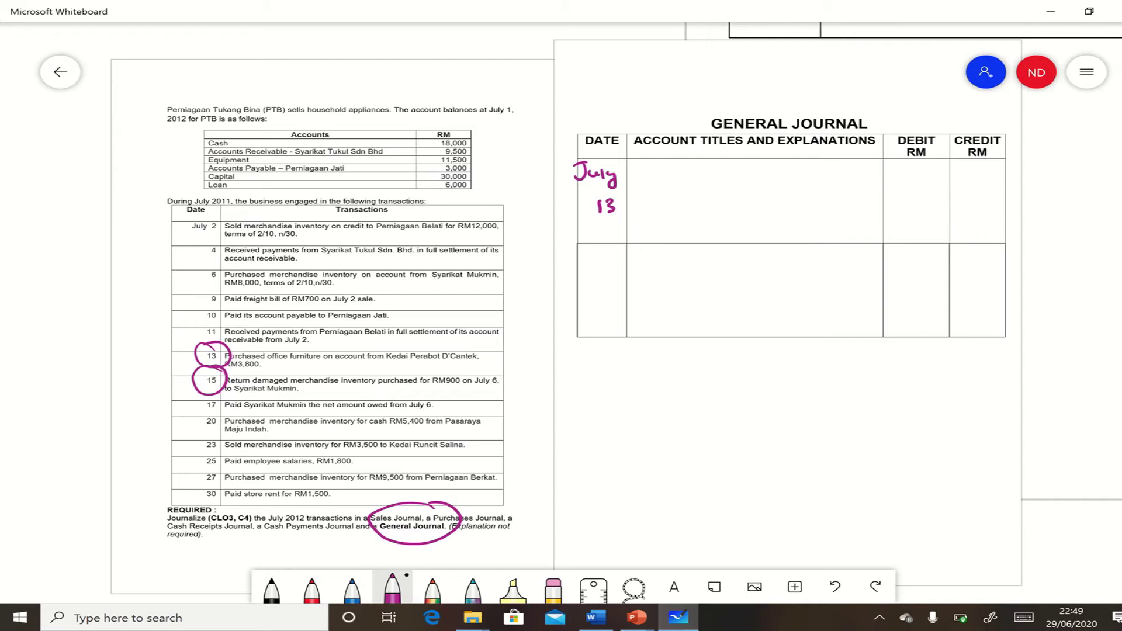
# - Write the debit line 'Dr. Office Furniture' with 3,800 in the debit column
pyautogui.moveTo(626, 164)
pyautogui.mouseDown()
pyautogui.moveTo(628, 179)
pyautogui.moveTo(677, 164)
pyautogui.mouseUp()
pyautogui.click(657, 173)
pyautogui.moveTo(692, 163)
pyautogui.mouseDown()
pyautogui.moveTo(688, 175)
pyautogui.moveTo(701, 162)
pyautogui.moveTo(736, 179)
pyautogui.moveTo(780, 168)
pyautogui.moveTo(911, 181)
pyautogui.mouseUp()
pyautogui.moveTo(930, 168)
pyautogui.mouseDown()
pyautogui.moveTo(924, 175)
pyautogui.moveTo(937, 170)
pyautogui.mouseUp()
pyautogui.moveTo(944, 170); pyautogui.dragTo(945, 171)
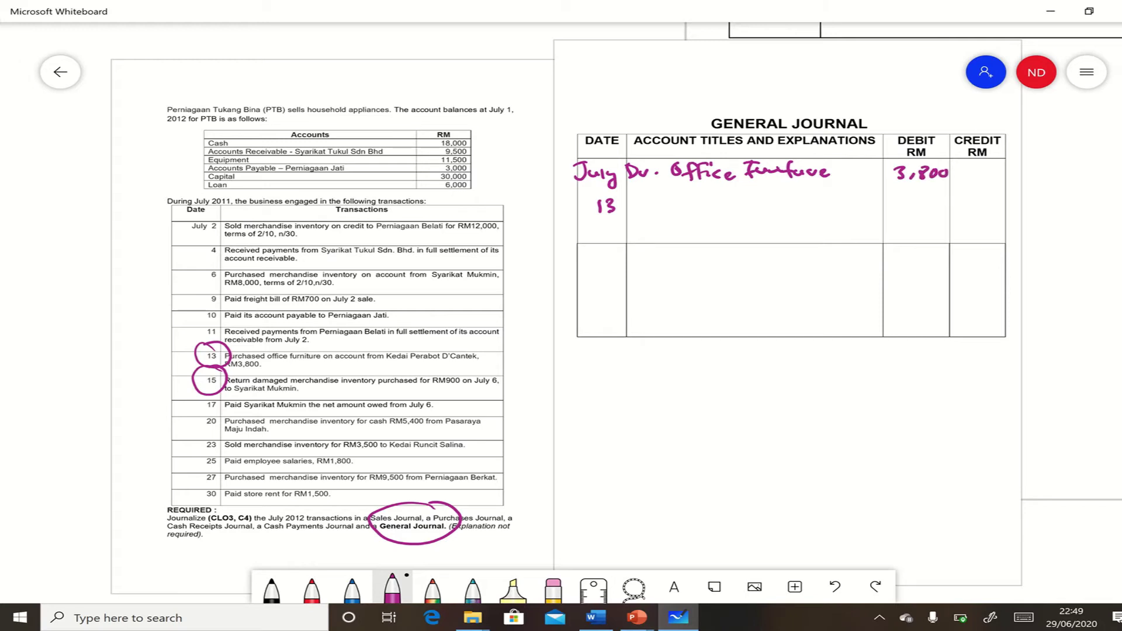
# - Write the credit line 'Cr. Kedai Perabot D' Cantek' with 3,800 in the credit column
pyautogui.moveTo(673, 208)
pyautogui.mouseDown()
pyautogui.moveTo(673, 218)
pyautogui.moveTo(731, 220)
pyautogui.mouseUp()
pyautogui.click(697, 213)
pyautogui.moveTo(730, 217); pyautogui.dragTo(739, 218)
pyautogui.moveTo(753, 211); pyautogui.dragTo(756, 221)
pyautogui.moveTo(764, 213); pyautogui.dragTo(807, 212)
pyautogui.moveTo(815, 214); pyautogui.dragTo(872, 215)
pyautogui.moveTo(875, 202); pyautogui.dragTo(880, 211)
pyautogui.moveTo(721, 228); pyautogui.dragTo(723, 244)
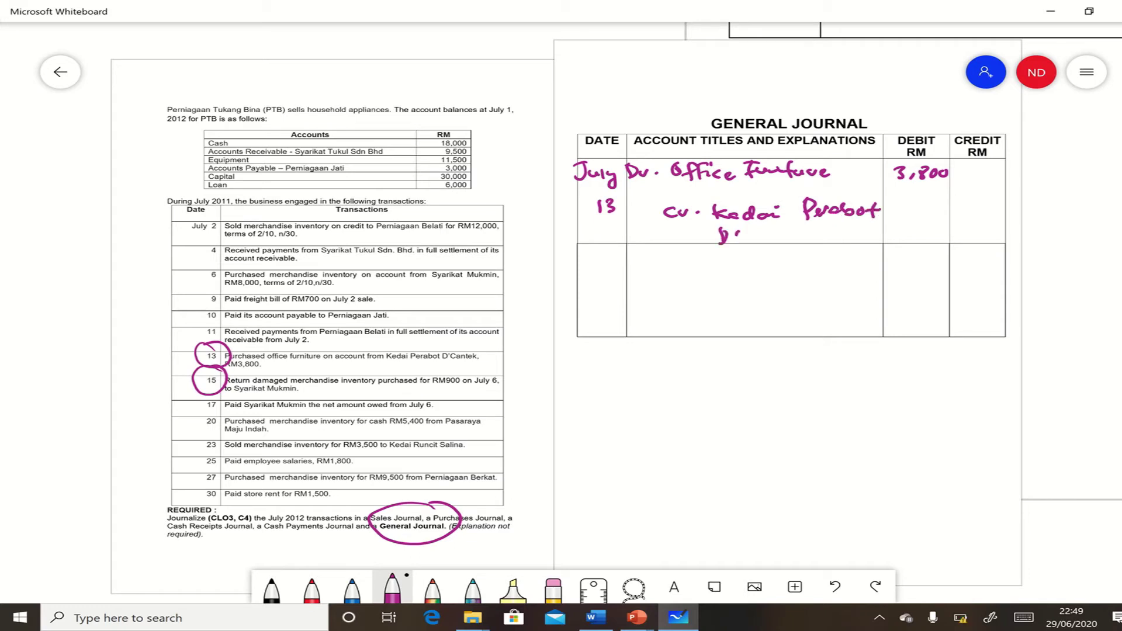
pyautogui.moveTo(764, 232)
pyautogui.mouseDown()
pyautogui.moveTo(756, 244)
pyautogui.moveTo(790, 243)
pyautogui.moveTo(802, 229)
pyautogui.moveTo(829, 243)
pyautogui.mouseUp()
pyautogui.moveTo(952, 219)
pyautogui.mouseDown()
pyautogui.moveTo(954, 234)
pyautogui.moveTo(980, 236)
pyautogui.moveTo(959, 240)
pyautogui.moveTo(1004, 224)
pyautogui.mouseUp()
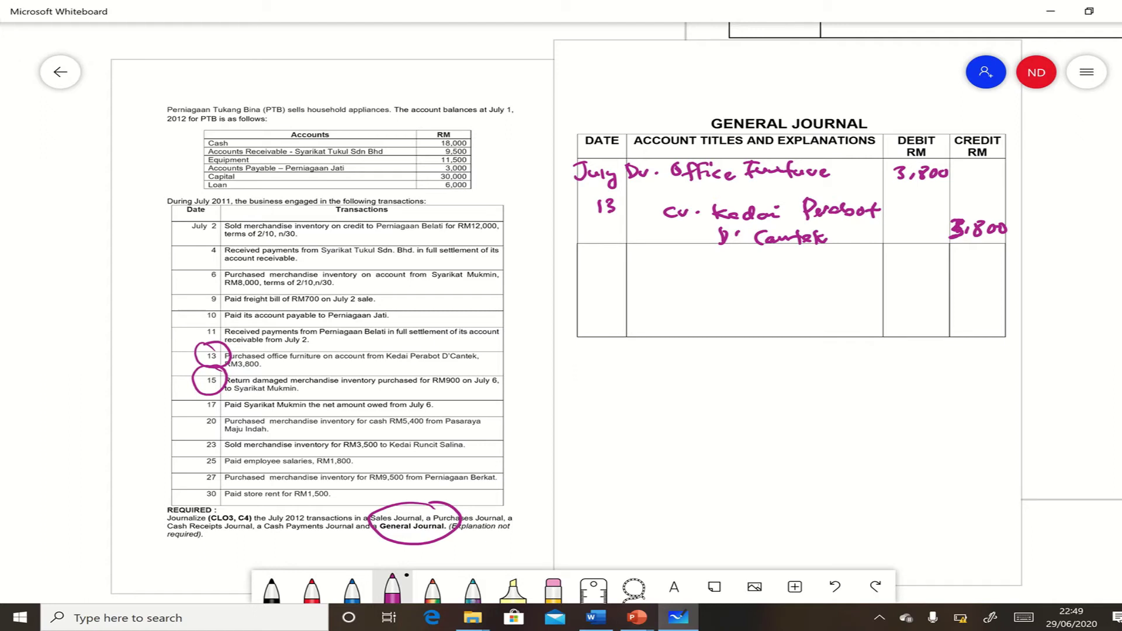
# - Tick both 3,800 amounts in red, then return to the purple pen
pyautogui.click(312, 588)
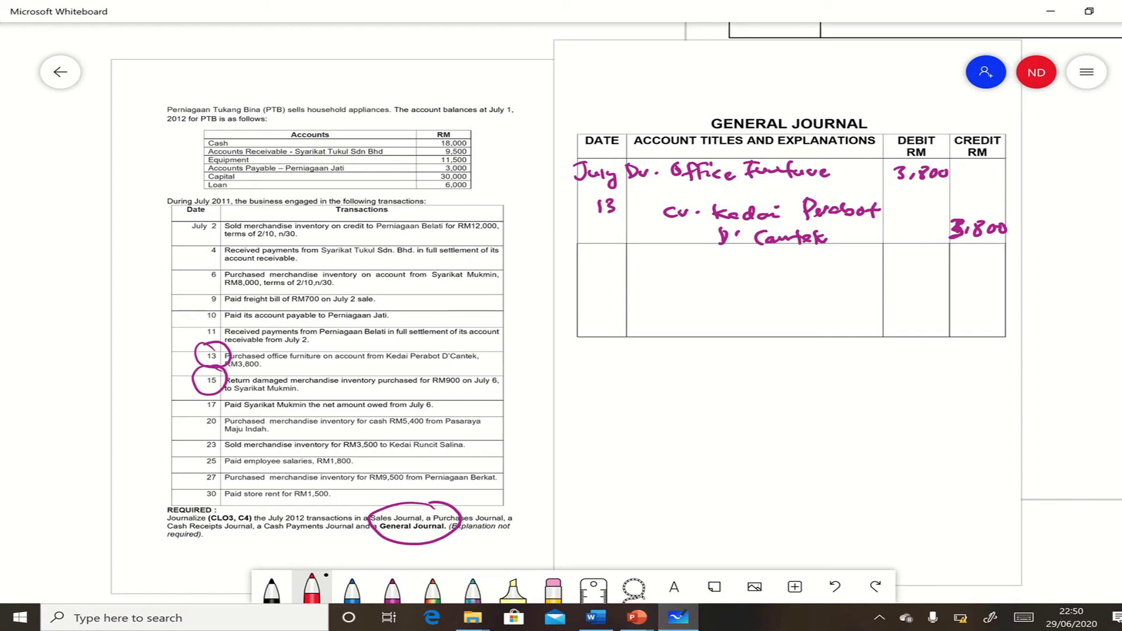
pyautogui.moveTo(960, 168); pyautogui.dragTo(999, 159)
pyautogui.moveTo(1022, 224)
pyautogui.mouseDown()
pyautogui.moveTo(1029, 232)
pyautogui.moveTo(1051, 212)
pyautogui.mouseUp()
pyautogui.click(392, 587)
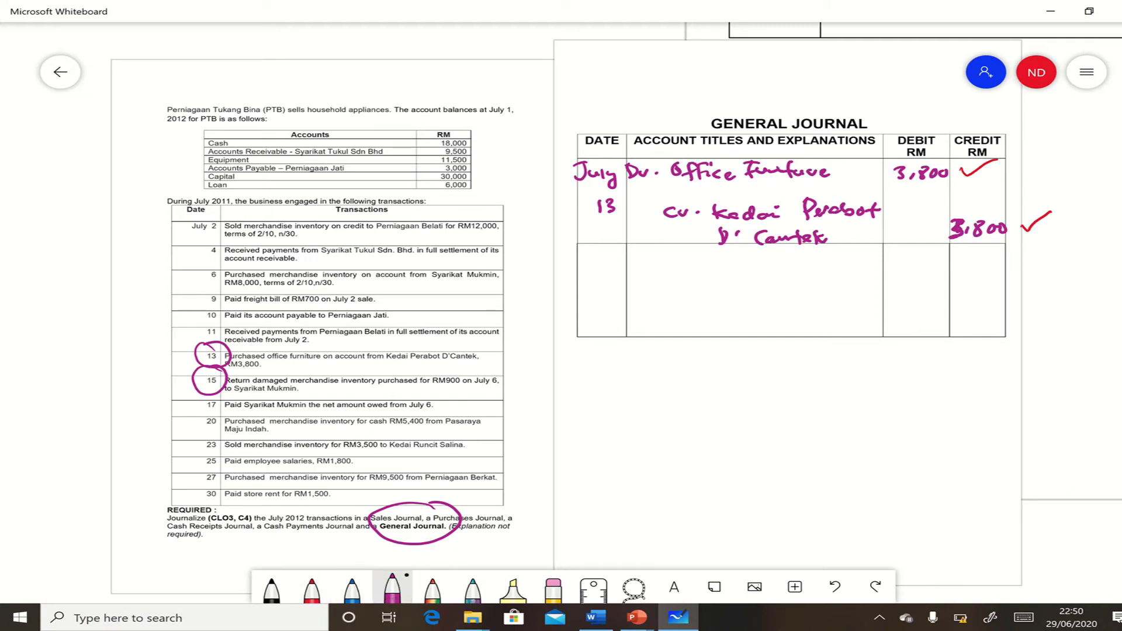
# - Write date 15 and the debit line 'Dr. Accts. Payable – Sykt. Mukmin' with 900
pyautogui.moveTo(597, 277); pyautogui.dragTo(599, 290)
pyautogui.moveTo(605, 279)
pyautogui.mouseDown()
pyautogui.moveTo(604, 290)
pyautogui.moveTo(617, 278)
pyautogui.mouseUp()
pyautogui.moveTo(627, 251)
pyautogui.mouseDown()
pyautogui.moveTo(630, 265)
pyautogui.moveTo(690, 263)
pyautogui.mouseUp()
pyautogui.click(661, 262)
pyautogui.moveTo(673, 263); pyautogui.dragTo(693, 265)
pyautogui.moveTo(708, 260); pyautogui.dragTo(713, 267)
pyautogui.moveTo(709, 260)
pyautogui.mouseDown()
pyautogui.moveTo(753, 263)
pyautogui.moveTo(754, 274)
pyautogui.mouseUp()
pyautogui.click(739, 264)
pyautogui.moveTo(753, 255); pyautogui.dragTo(758, 264)
pyautogui.moveTo(770, 260)
pyautogui.mouseDown()
pyautogui.moveTo(783, 275)
pyautogui.moveTo(811, 267)
pyautogui.mouseUp()
pyautogui.moveTo(817, 263); pyautogui.dragTo(859, 260)
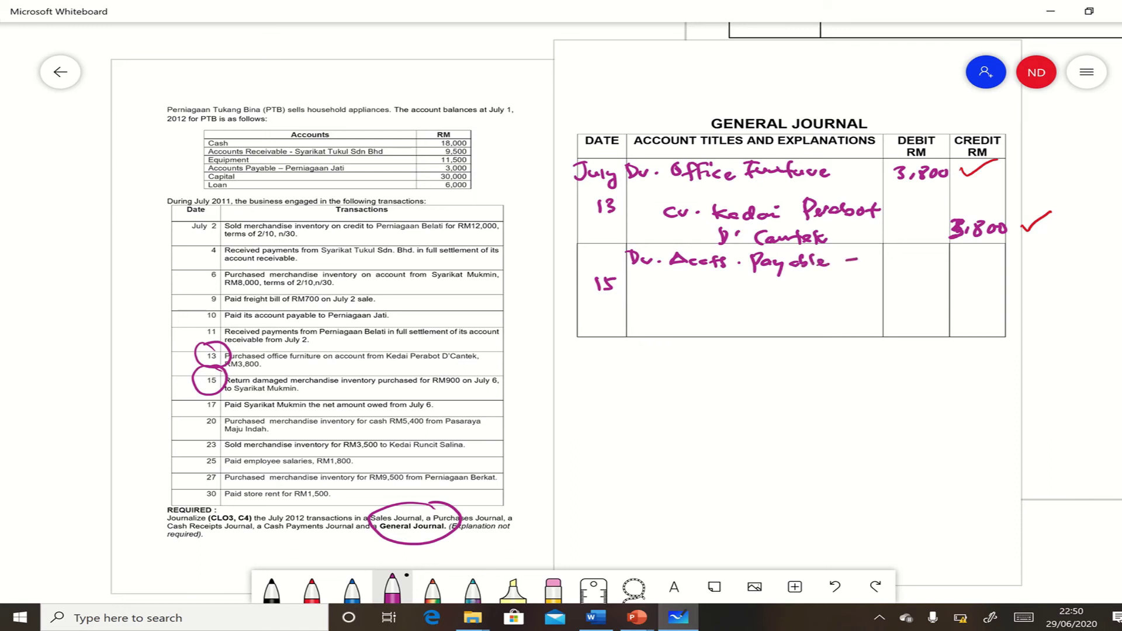
pyautogui.moveTo(681, 275)
pyautogui.mouseDown()
pyautogui.moveTo(673, 288)
pyautogui.moveTo(707, 288)
pyautogui.mouseUp()
pyautogui.moveTo(718, 278)
pyautogui.mouseDown()
pyautogui.moveTo(718, 291)
pyautogui.moveTo(768, 278)
pyautogui.moveTo(841, 285)
pyautogui.mouseUp()
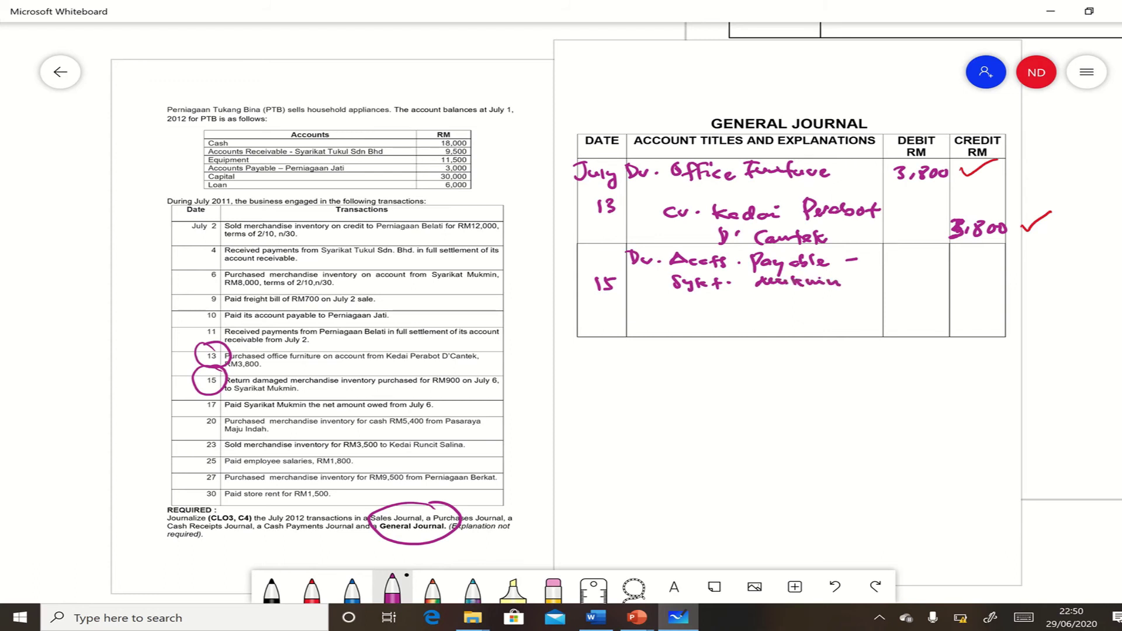
pyautogui.moveTo(910, 267); pyautogui.dragTo(910, 282)
pyautogui.moveTo(926, 271); pyautogui.dragTo(937, 272)
# - Write the credit line 'Cr. Purchase Return + Allowances' with 900 in the credit column
pyautogui.moveTo(698, 312); pyautogui.dragTo(697, 321)
pyautogui.moveTo(701, 321); pyautogui.dragTo(707, 317)
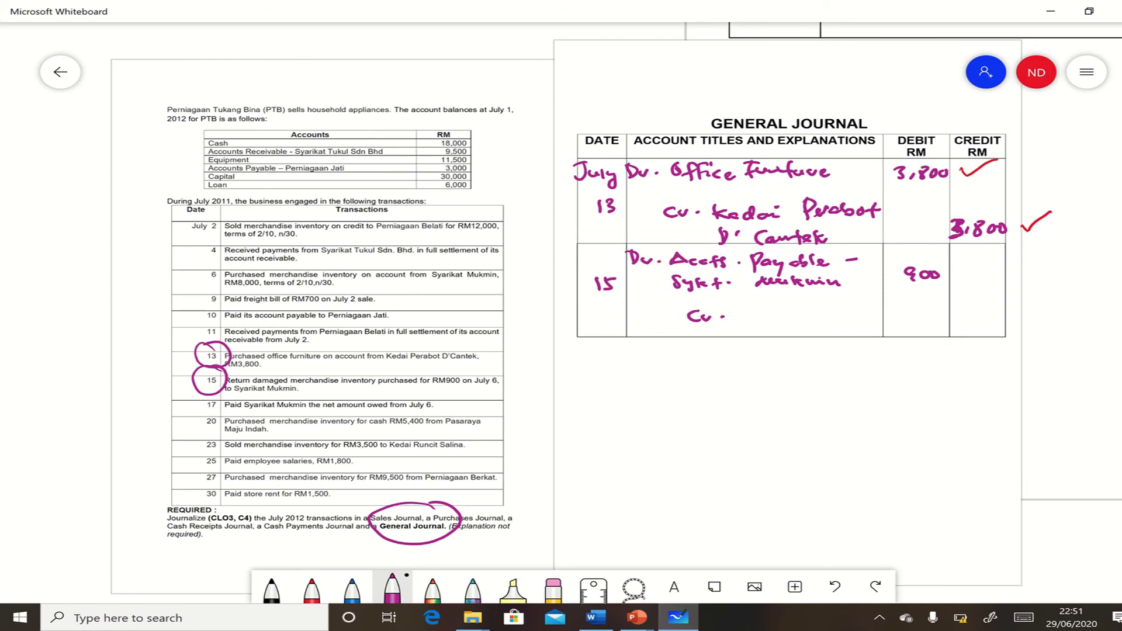
pyautogui.moveTo(741, 305)
pyautogui.mouseDown()
pyautogui.moveTo(739, 326)
pyautogui.moveTo(877, 324)
pyautogui.mouseUp()
pyautogui.moveTo(868, 316); pyautogui.dragTo(915, 319)
pyautogui.moveTo(743, 335); pyautogui.dragTo(742, 347)
pyautogui.moveTo(734, 340); pyautogui.dragTo(804, 349)
pyautogui.moveTo(813, 334)
pyautogui.mouseDown()
pyautogui.moveTo(811, 350)
pyautogui.moveTo(848, 346)
pyautogui.mouseUp()
pyautogui.moveTo(856, 346); pyautogui.dragTo(895, 347)
pyautogui.moveTo(902, 340); pyautogui.dragTo(894, 349)
pyautogui.moveTo(969, 314); pyautogui.dragTo(963, 329)
pyautogui.moveTo(982, 315); pyautogui.dragTo(982, 316)
pyautogui.moveTo(993, 315); pyautogui.dragTo(992, 317)
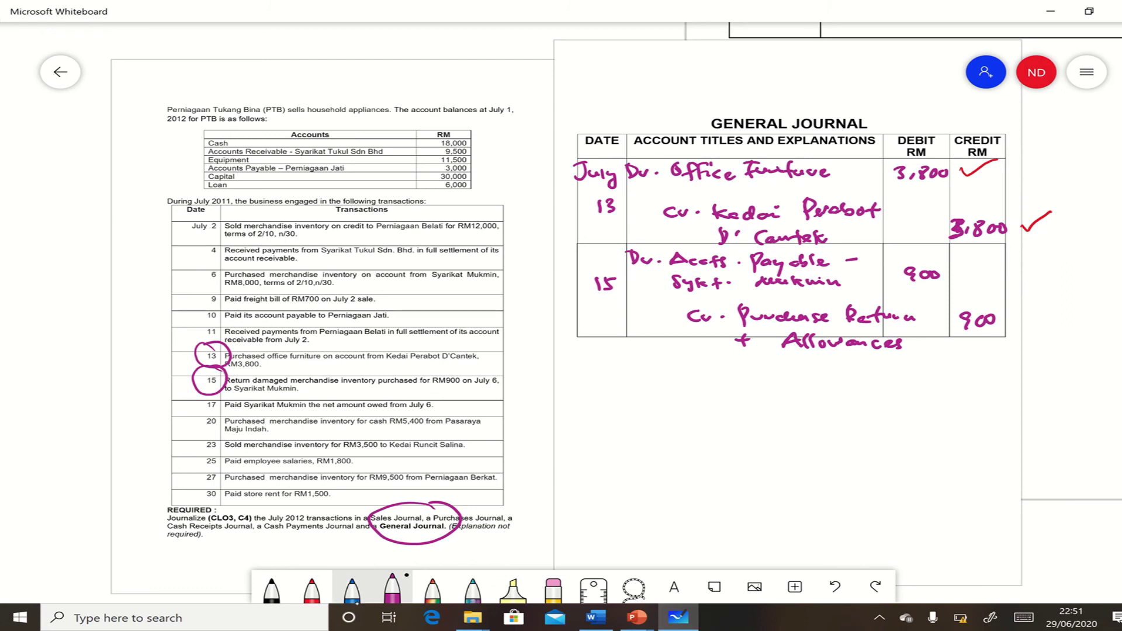
# - Tick both 900 amounts in red
pyautogui.click(311, 588)
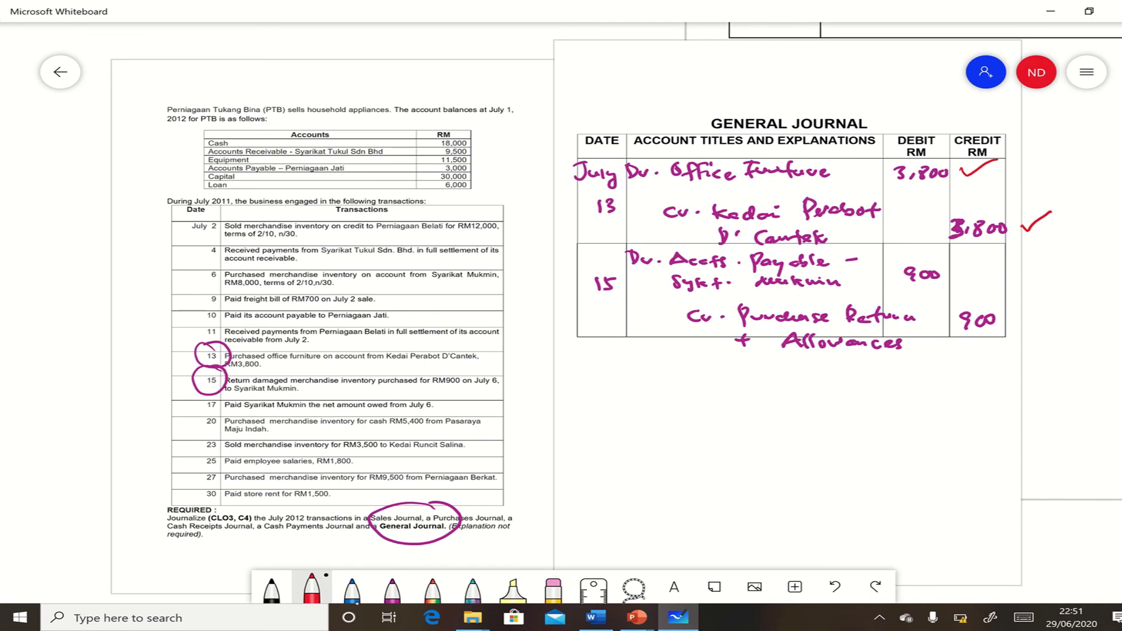
pyautogui.moveTo(957, 268); pyautogui.dragTo(985, 260)
pyautogui.moveTo(1016, 320); pyautogui.dragTo(1038, 312)
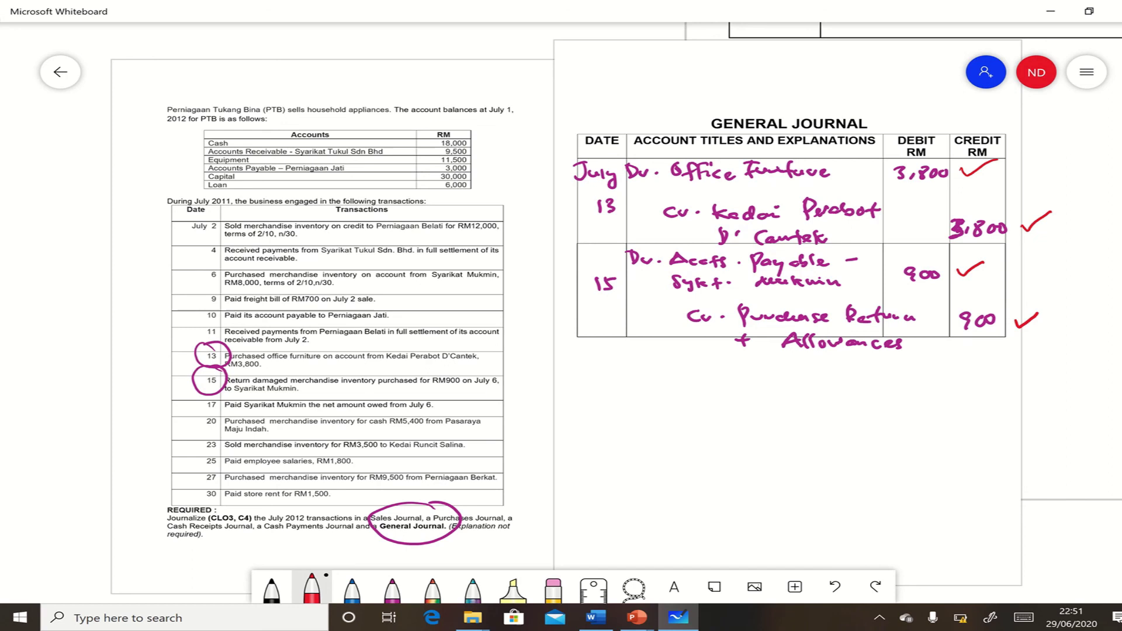